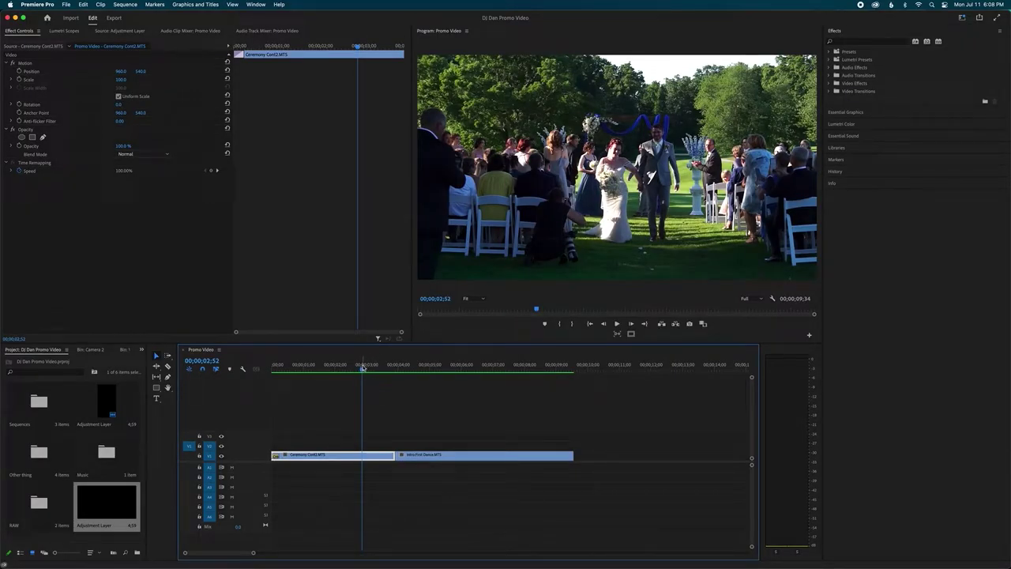
- Scrub the ceremony clip around 00;00;03;16 and zoom into the timeline
left_click(376, 367)
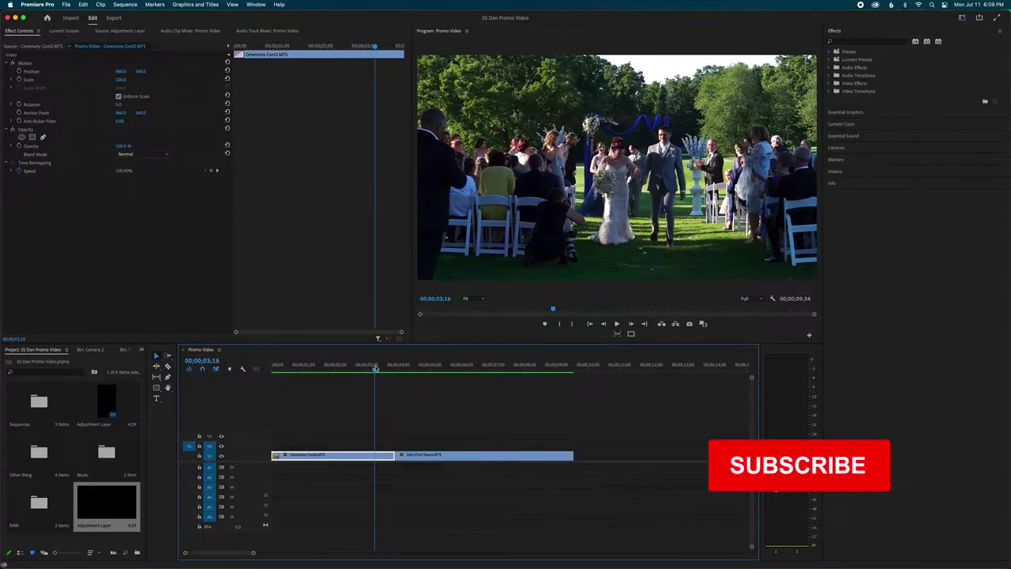
left_click_drag(375, 368, 402, 363)
key("=")
left_click(536, 436)
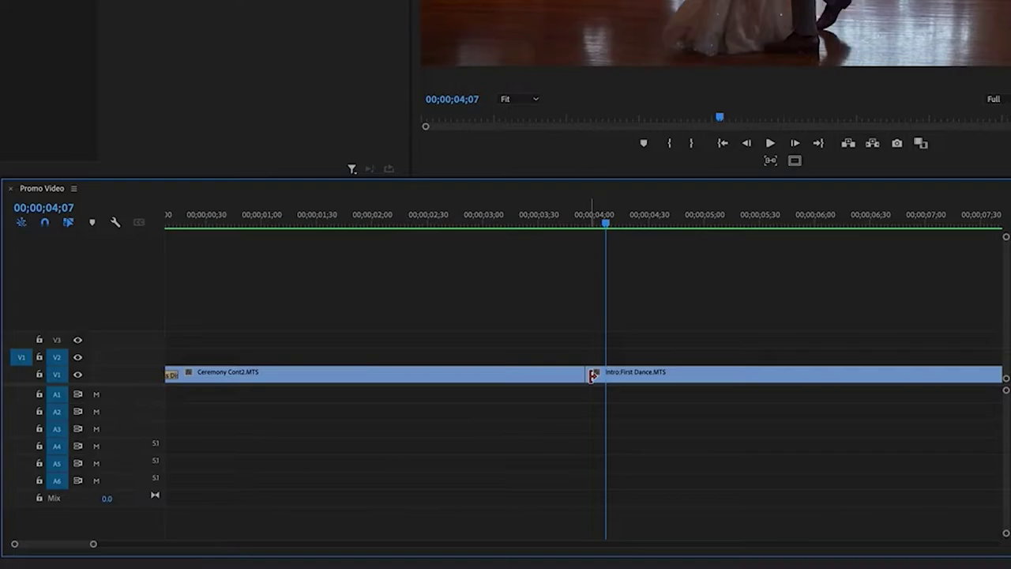
- Select Intro:First Dance and step the playhead back from the cut to 00;00;03;26
left_click(593, 375)
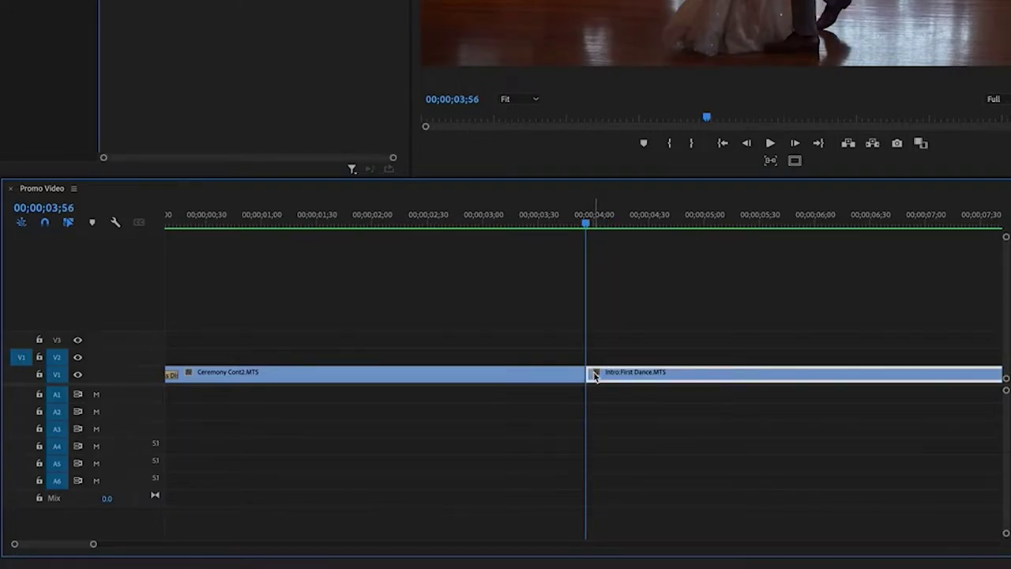
key("shift+Left")
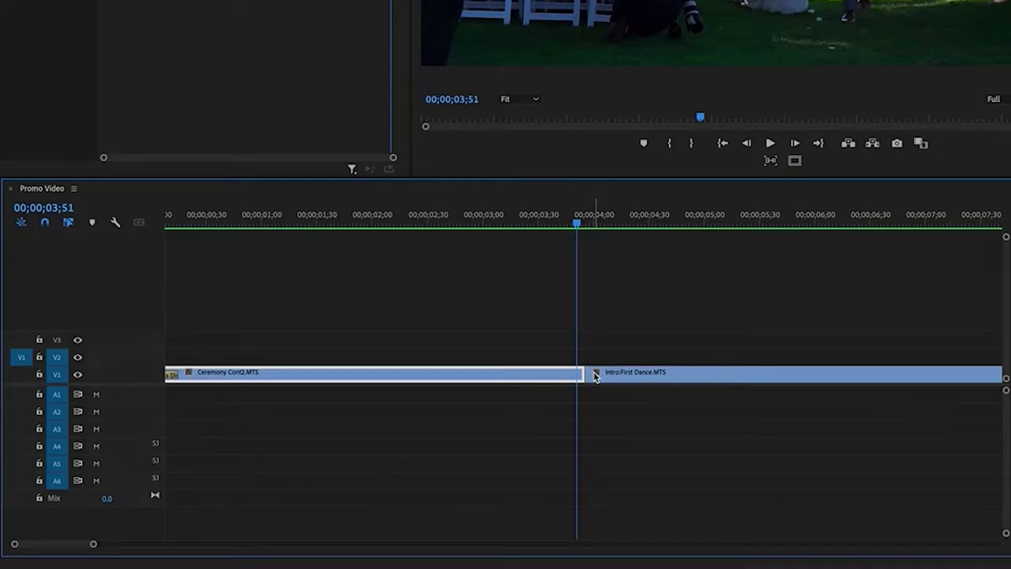
key("shift+Left")
key("shift+Left")
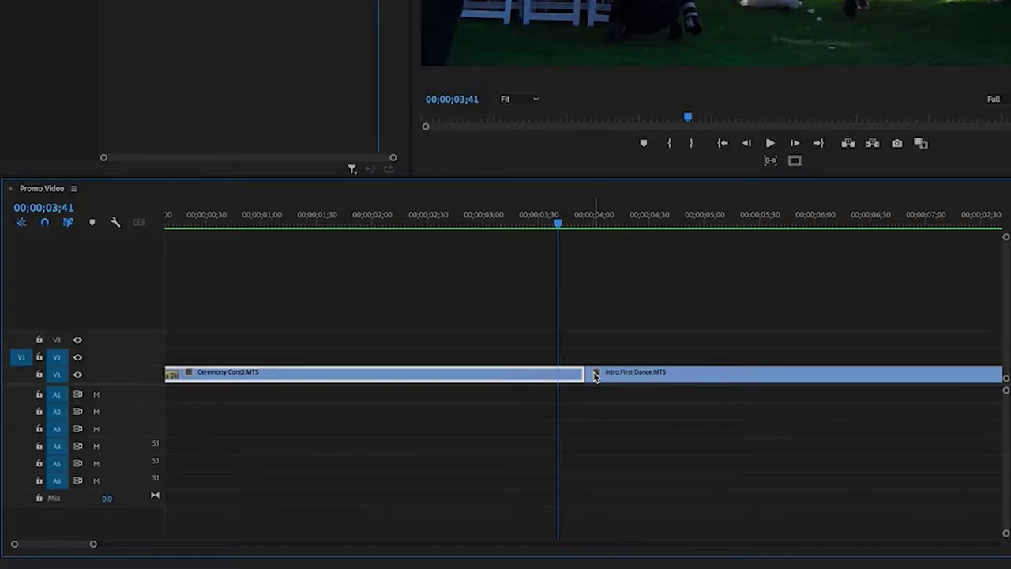
key("shift+Left")
key("shift+Left")
key("shift+Left")
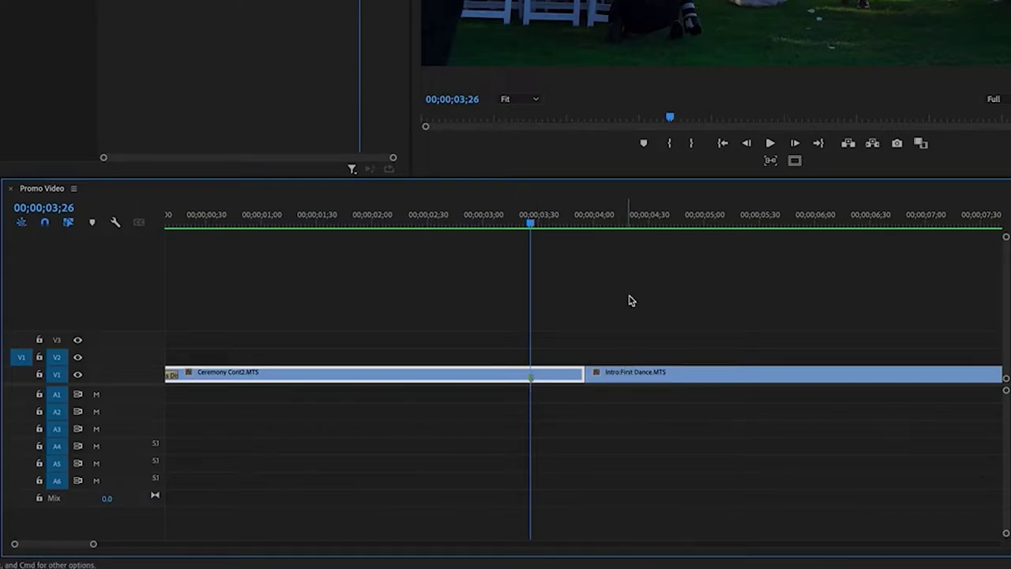
- Move the Intro:First Dance clip from V1 up onto V2, roughly aligned with the playhead
left_click(638, 340)
key("minus")
key("equal")
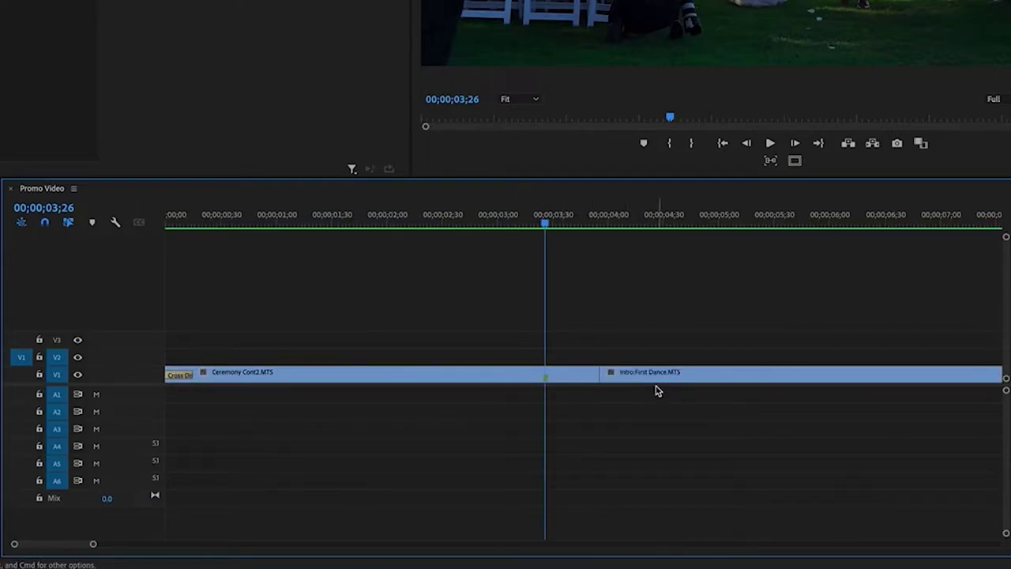
key("minus")
key("minus")
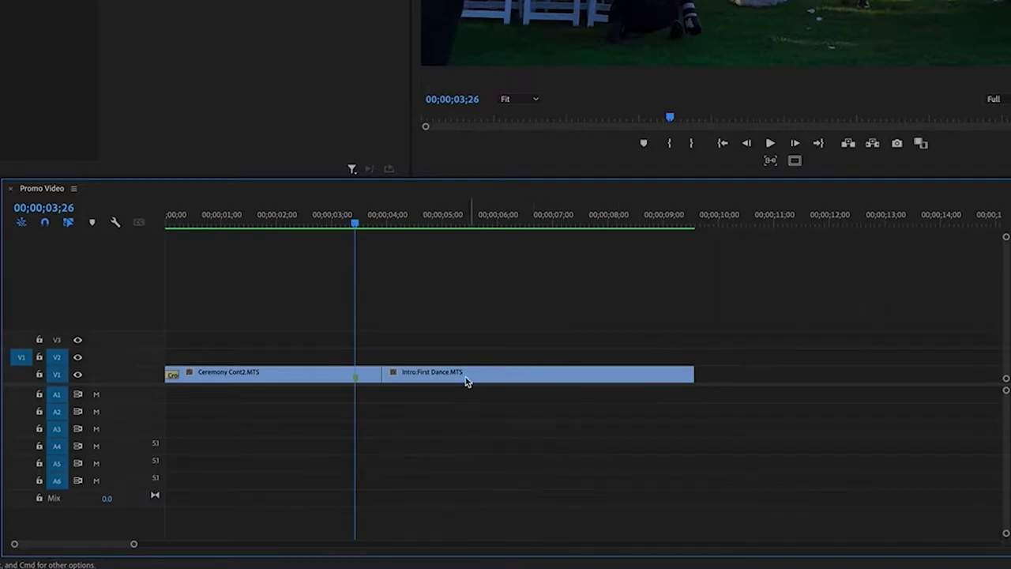
left_click_drag(435, 376, 402, 362)
key("equal")
left_click_drag(635, 361, 623, 365)
- With snapping off, fine-tune the clip's start to 00;00;03;26, then re-enable snapping and reselect it
left_click(650, 334)
scroll(649, 330, "down", 2)
scroll(647, 331, "up", 5)
scroll(644, 331, "down", 2)
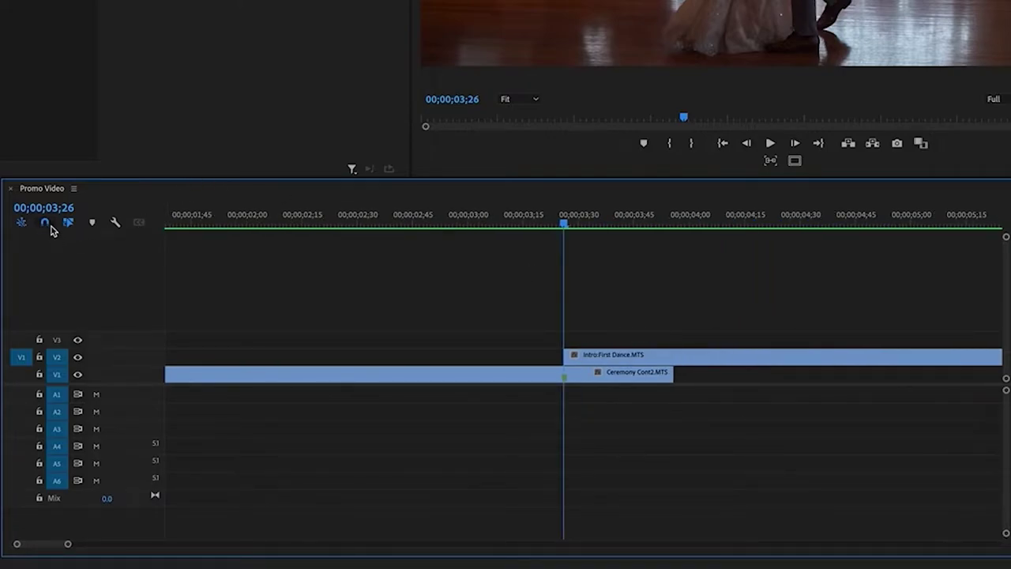
left_click(47, 223)
left_click_drag(593, 360, 599, 362)
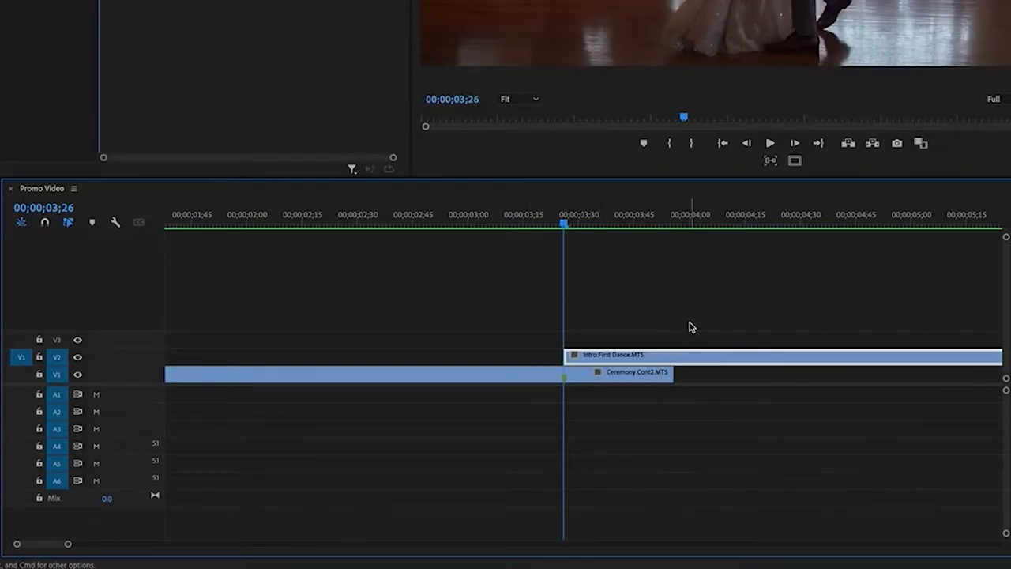
left_click(689, 326)
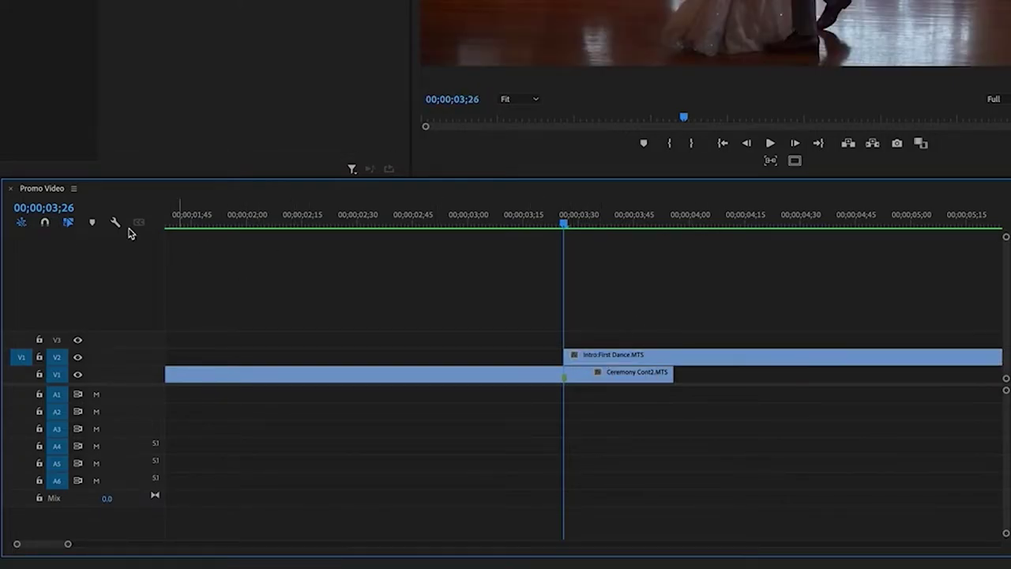
left_click(46, 224)
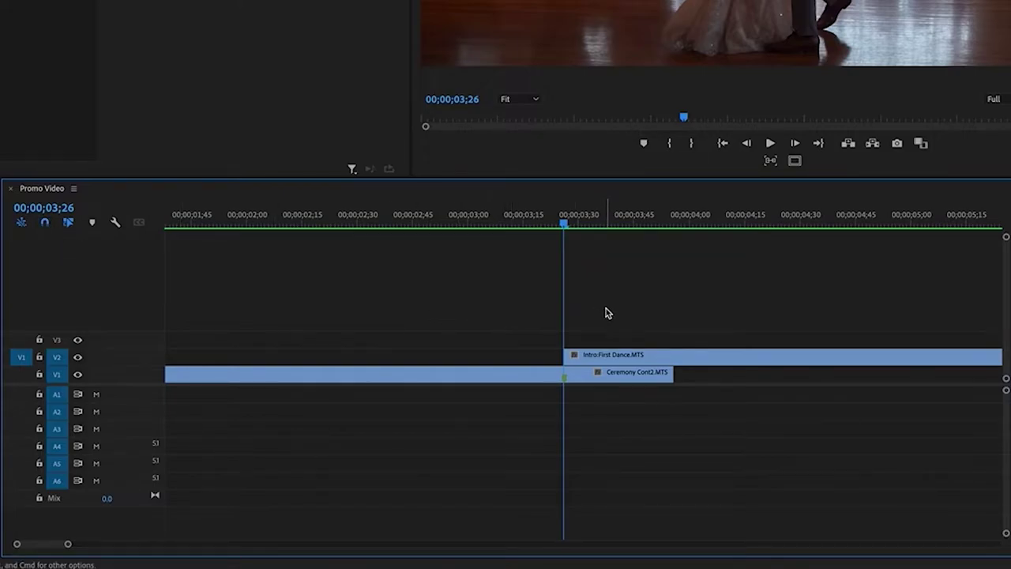
left_click(623, 354)
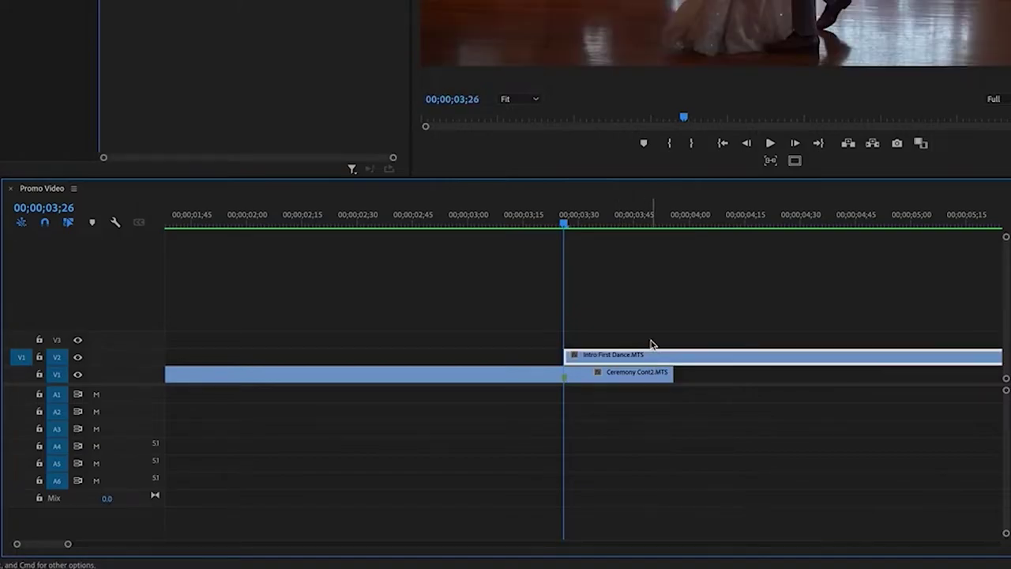
- Search 'radia' in Effects and drop Obsolete > Radial Wipe onto the Intro:First Dance clip on V2
key("shift+7")
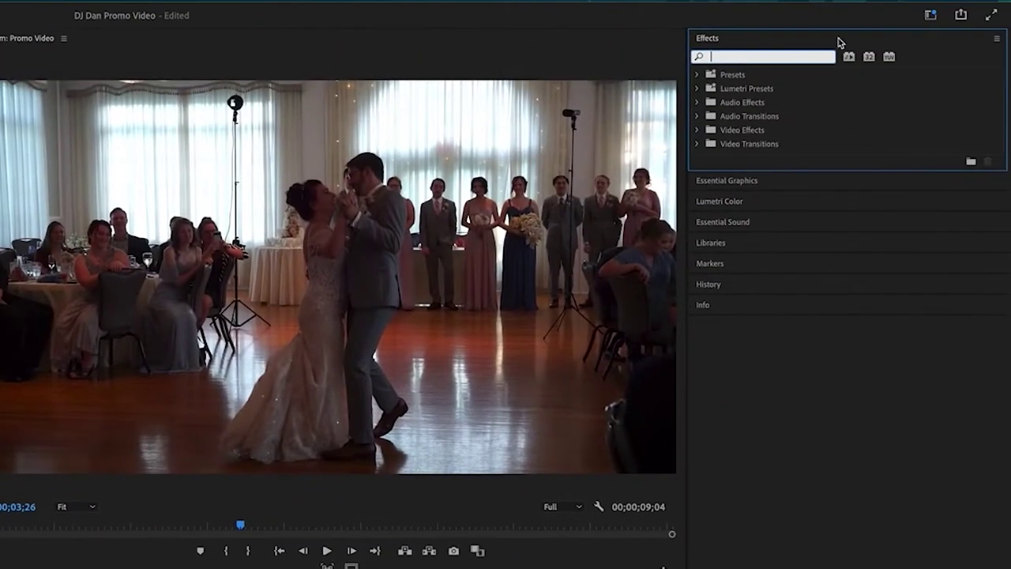
type("radial")
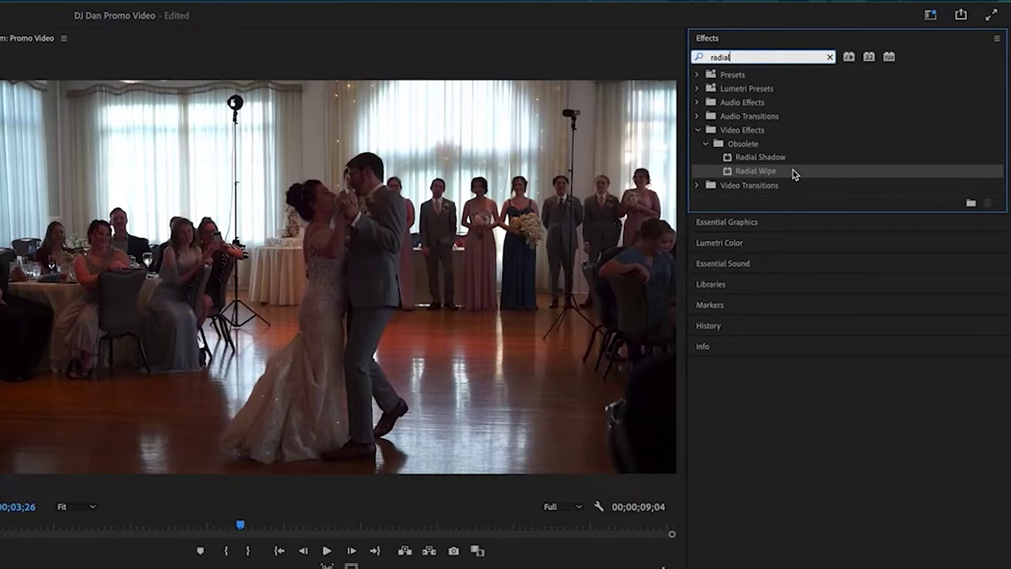
left_click(766, 174)
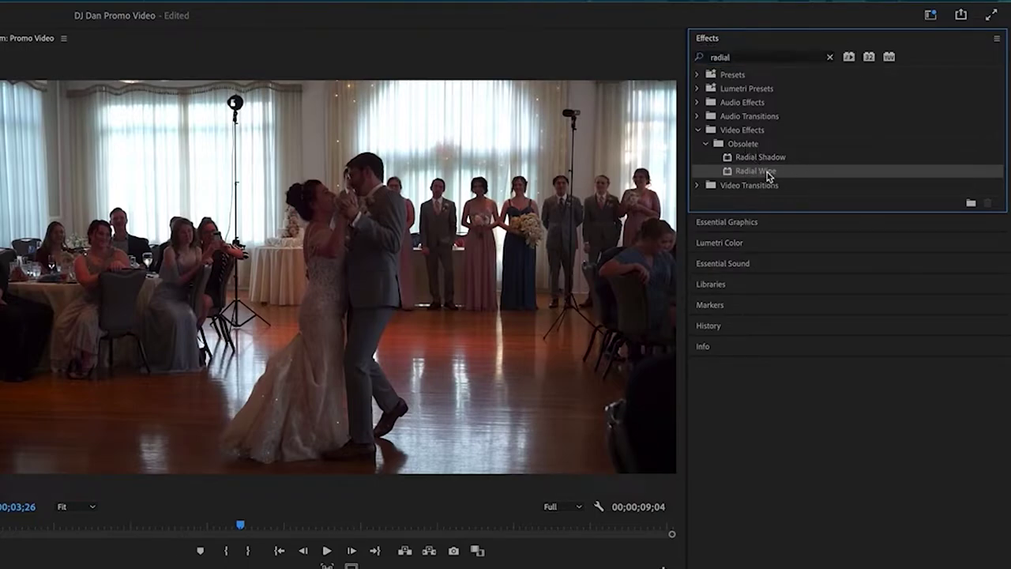
left_click_drag(766, 174, 605, 368)
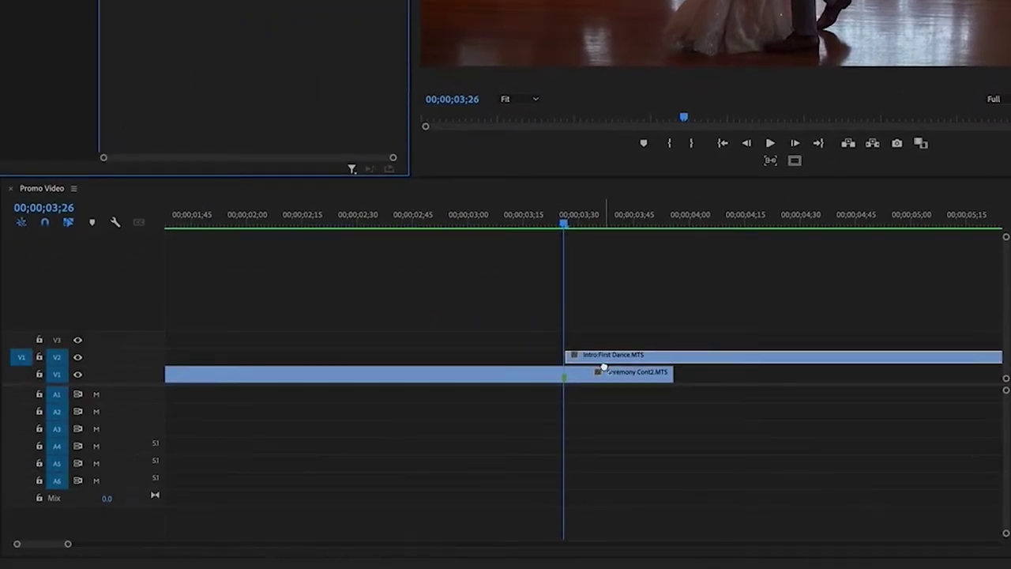
scroll(401, 271, "down", 3)
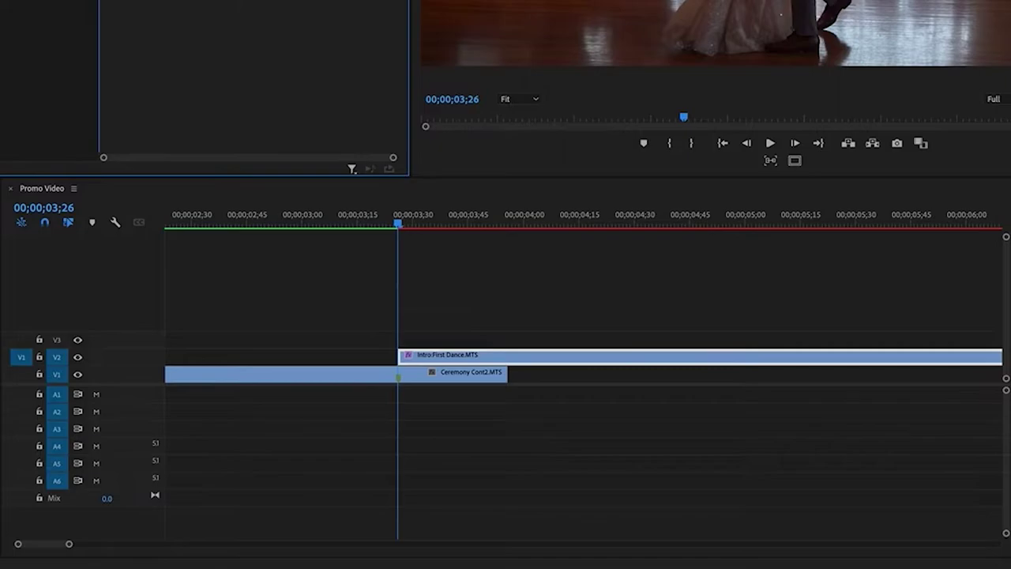
- Play through the overlap and return to the First Dance clip's start
key("space")
key("space")
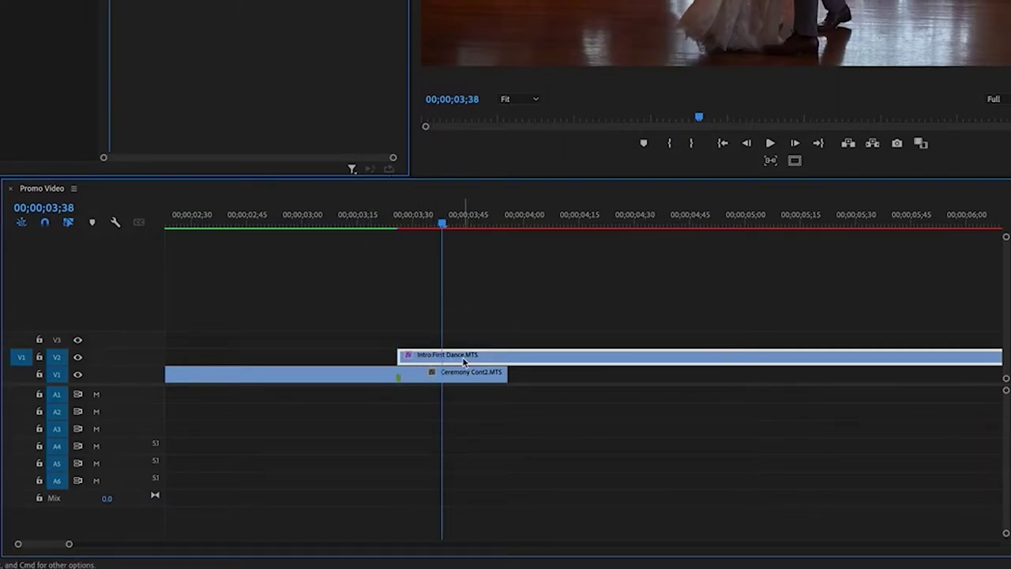
mouse_move(463, 361)
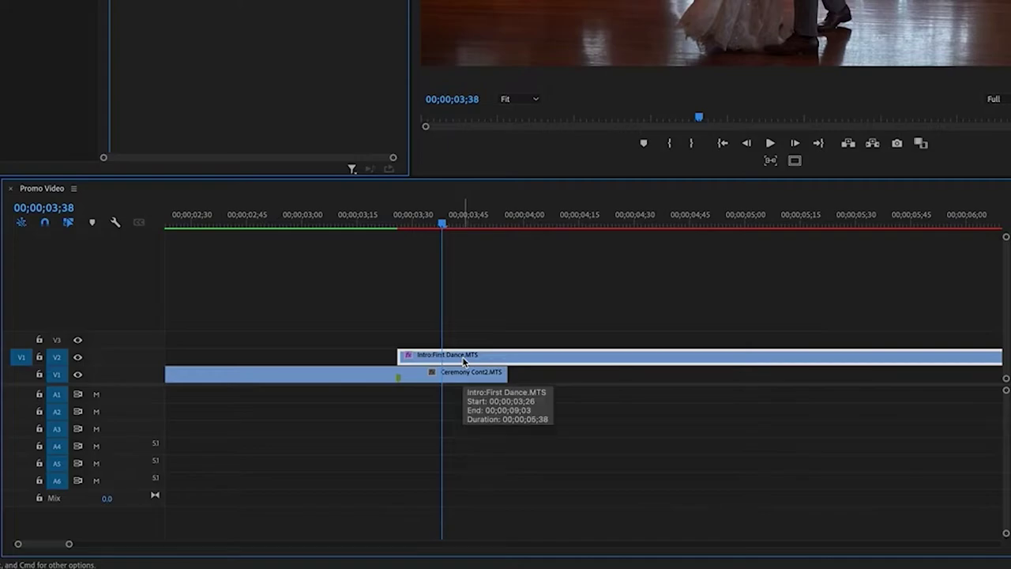
key("Up")
scroll(462, 356, "down", 1)
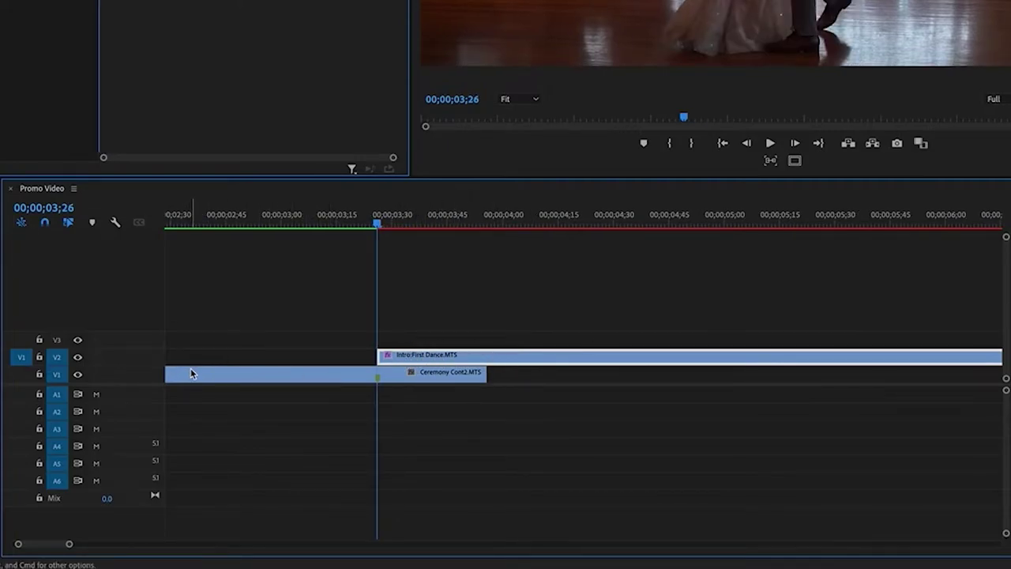
- Turn off V2 track targeting, jump back to the First Dance clip's start, and select it
left_click(55, 360)
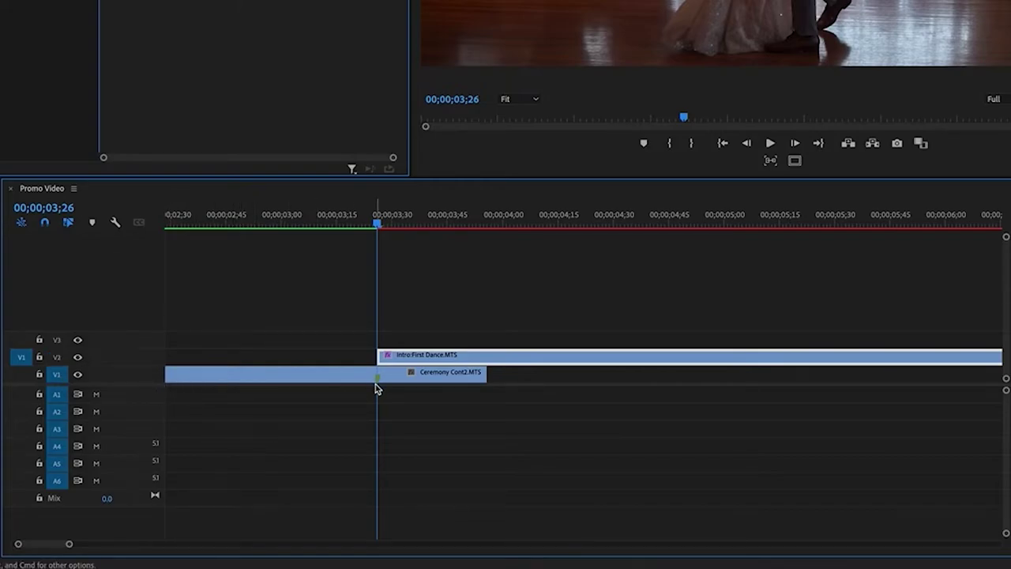
key("Home")
key("Down")
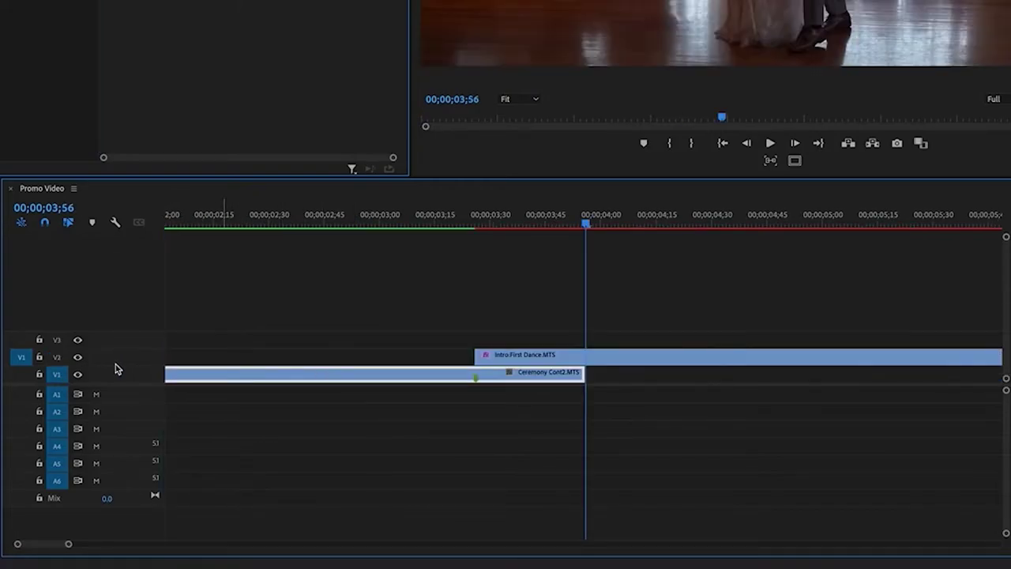
key("Up")
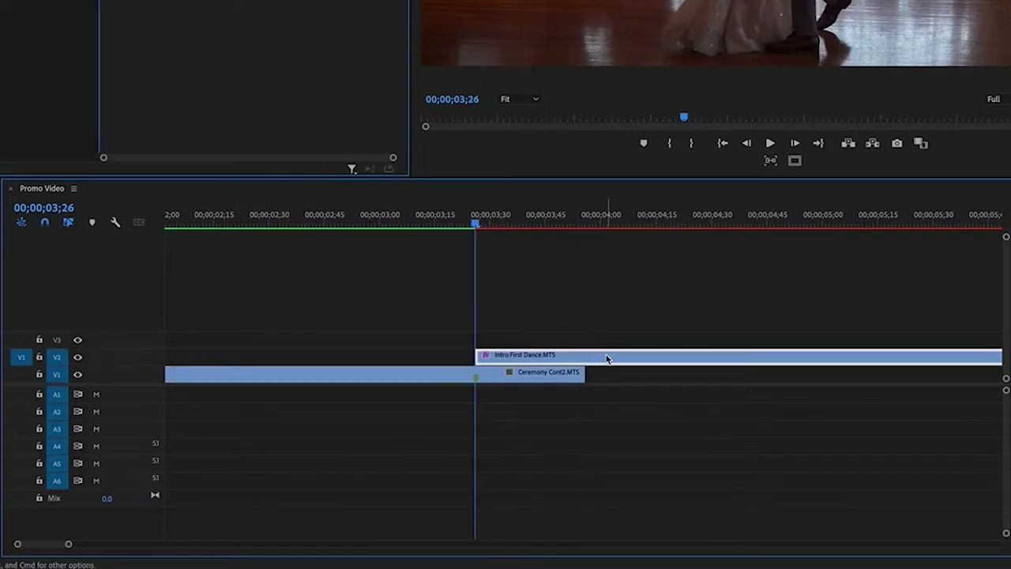
left_click(514, 361)
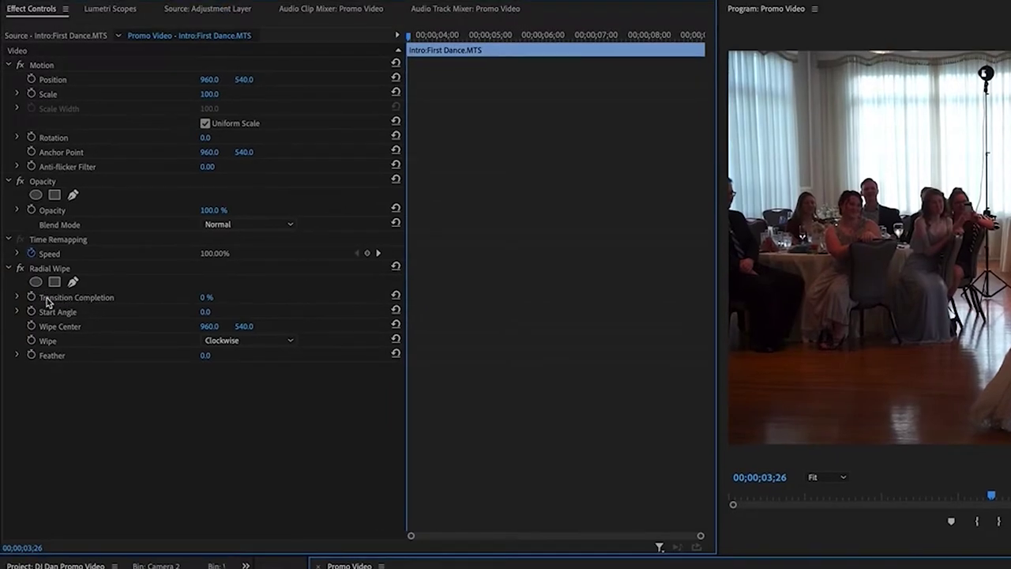
- Set Radial Wipe Transition Completion to 100% and add its first keyframe at 00;00;03;26
left_click(206, 297)
type("100")
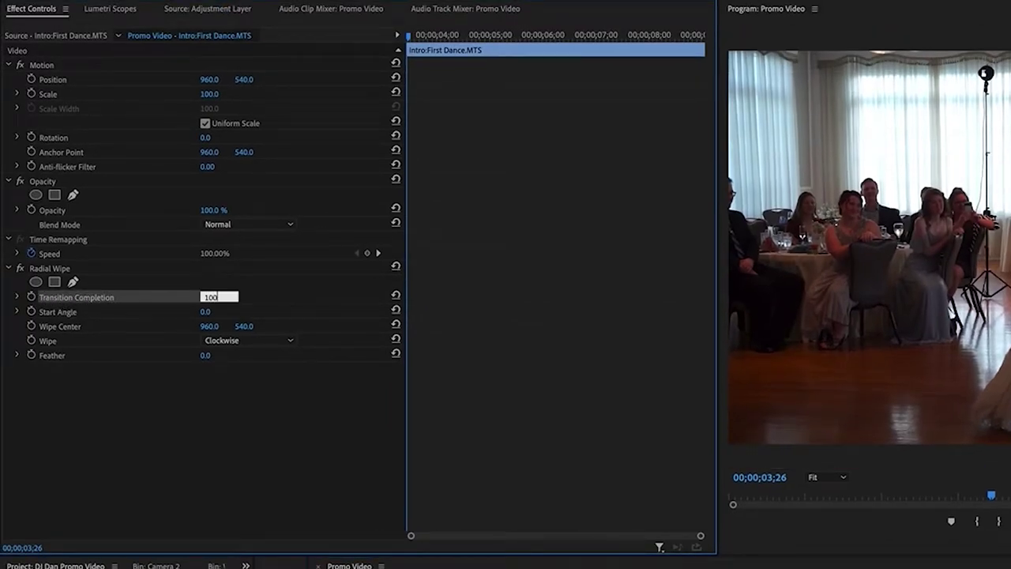
key("Return")
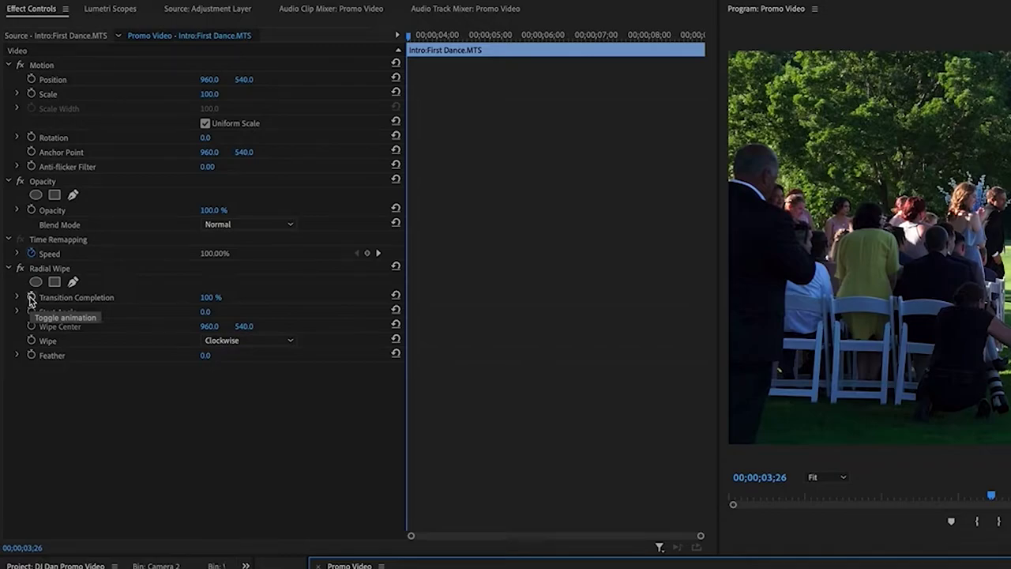
left_click(31, 298)
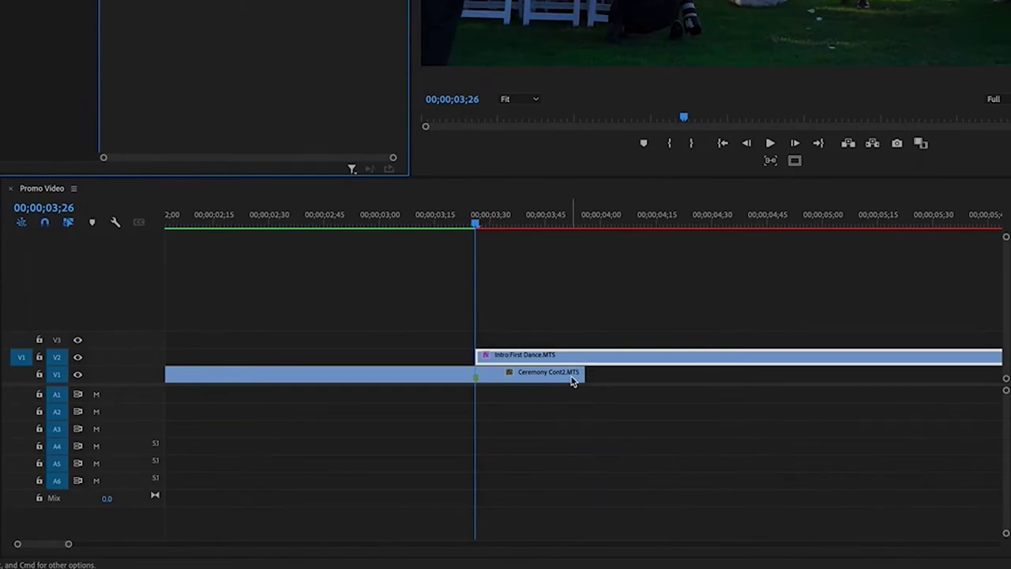
left_click(572, 380)
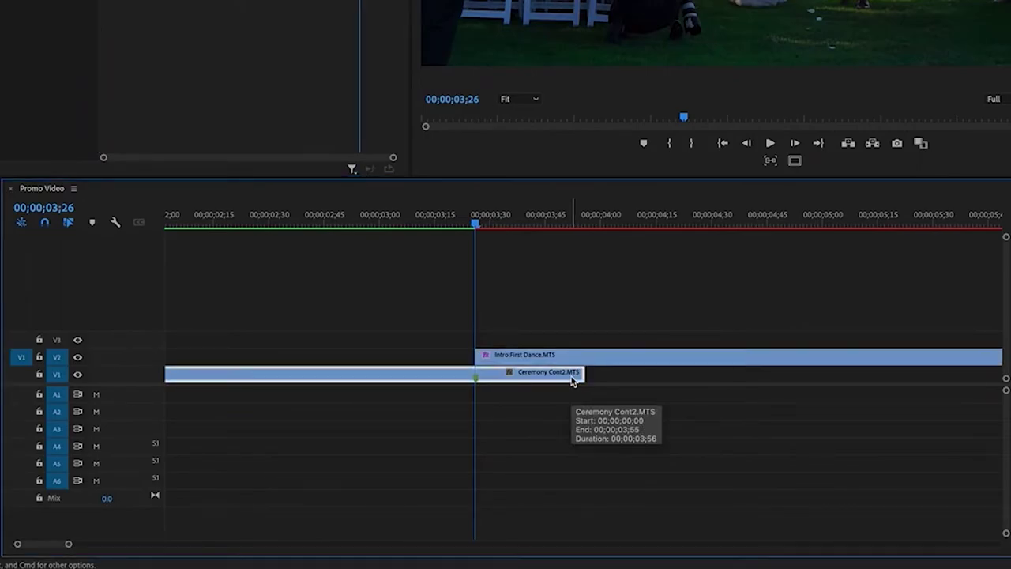
- At the ceremony clip's end, 00;00;03;56, set Transition Completion to 0% as a second keyframe
key("Down")
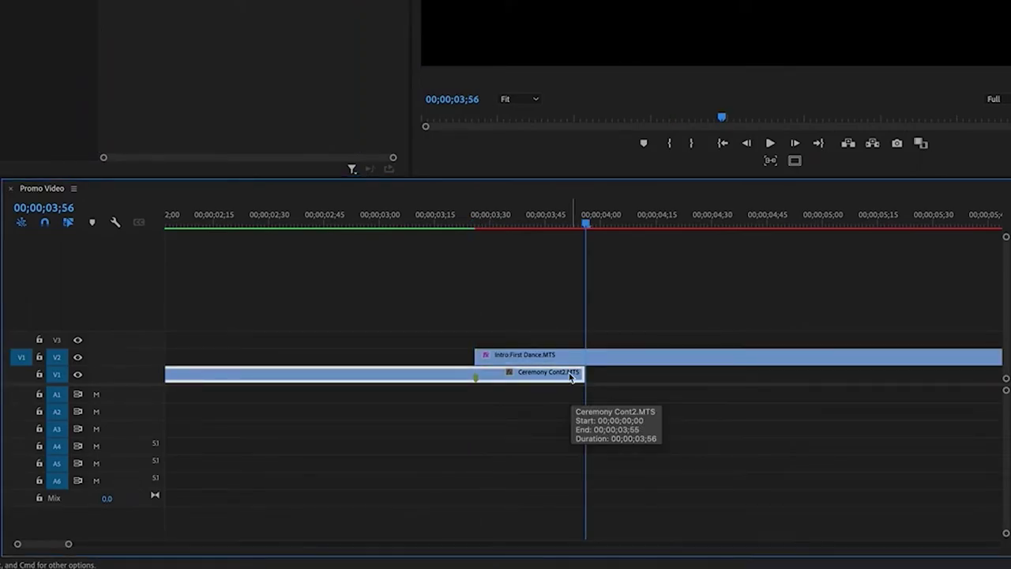
left_click(563, 364)
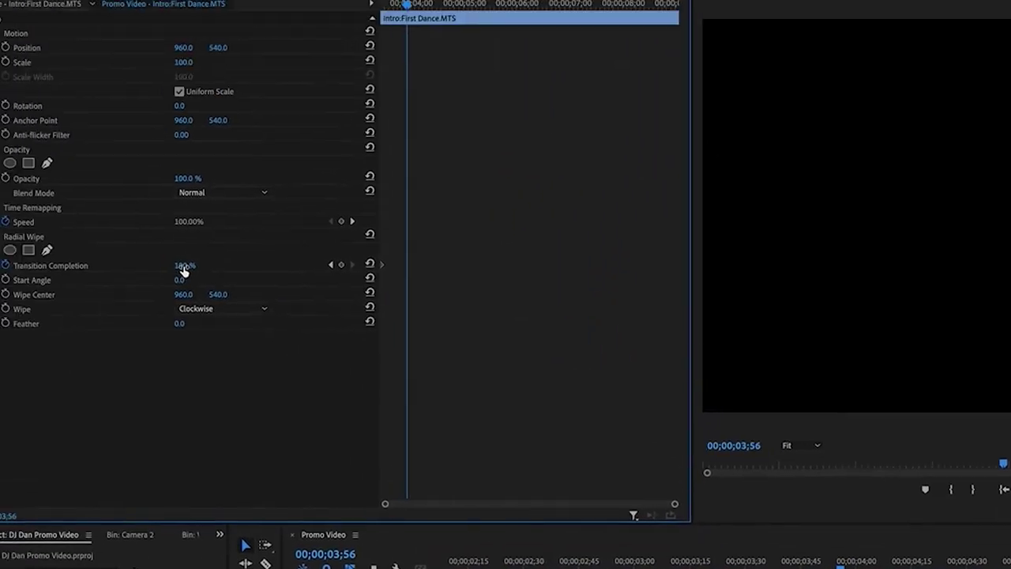
left_click(219, 296)
type("0")
key("Return")
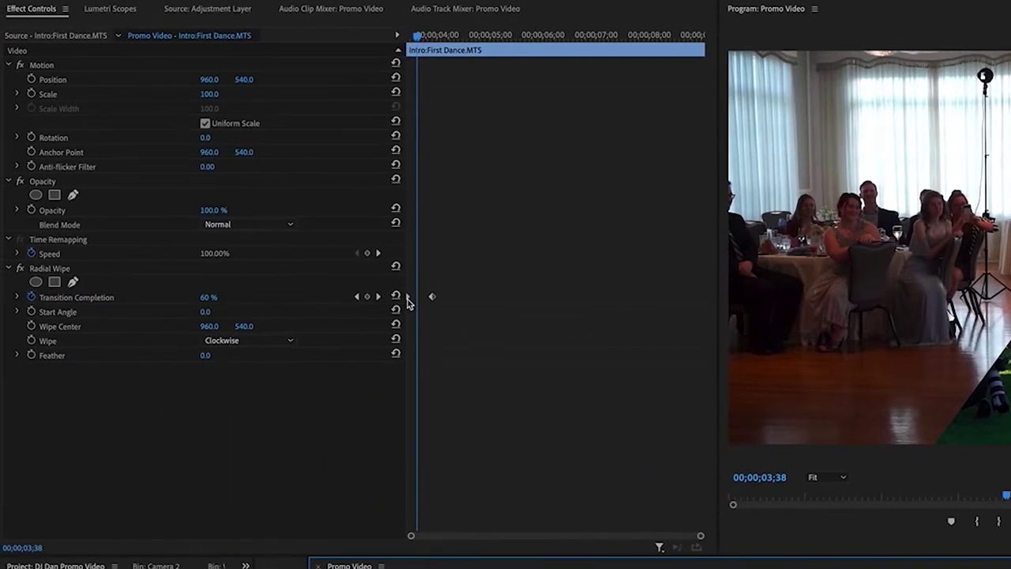
right_click(409, 303)
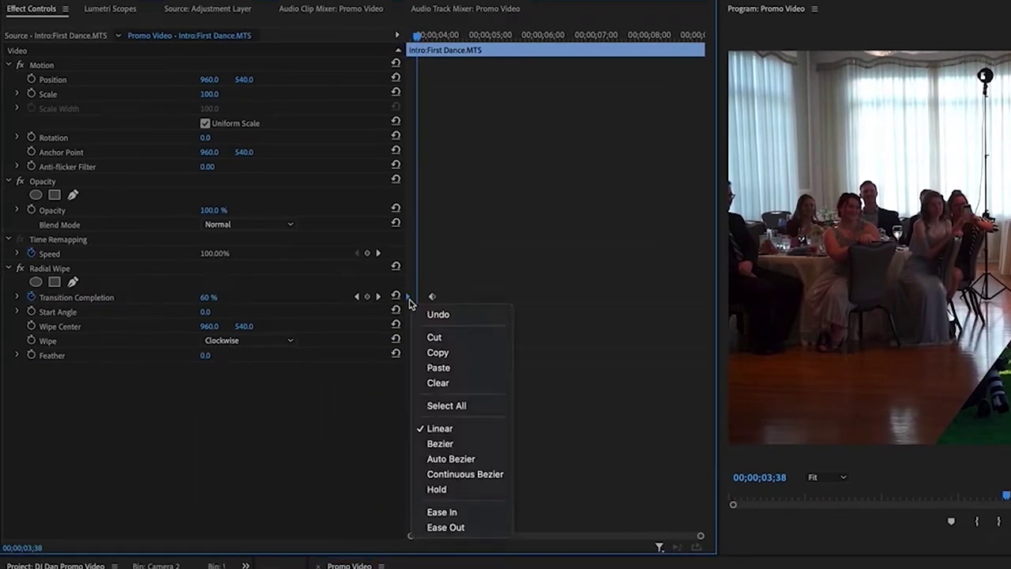
- Apply Ease Out to the first keyframe and Ease In to the second, preview, and expand the speed graph
left_click(478, 524)
right_click(432, 304)
left_click(498, 513)
key("space")
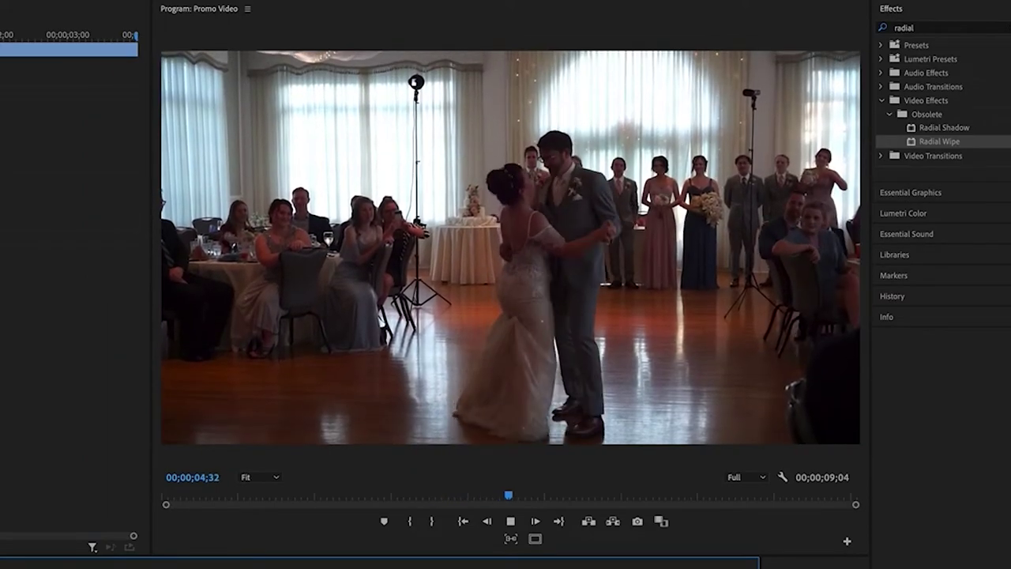
key("space")
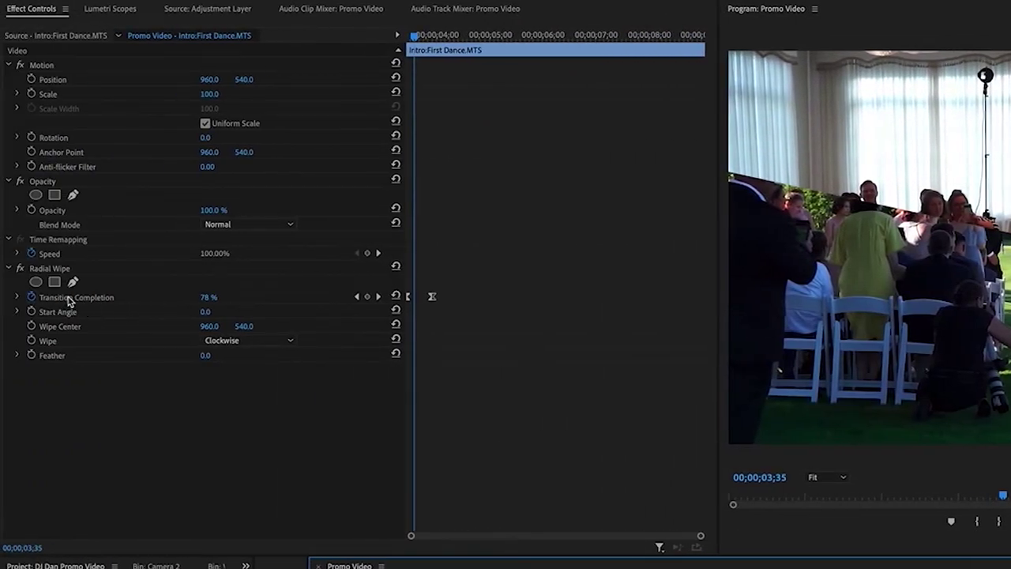
left_click(68, 298)
left_click(17, 297)
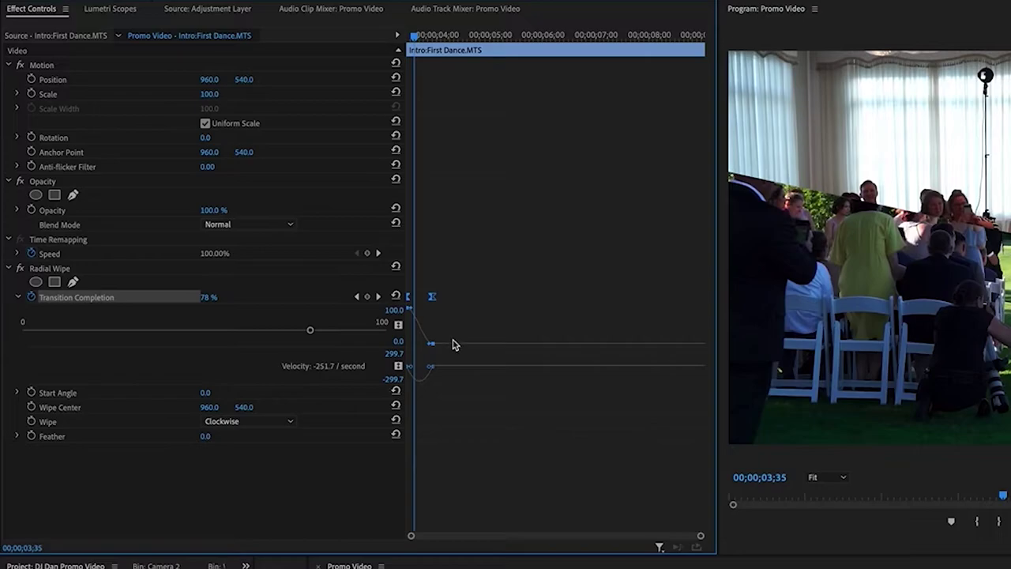
- Drag the velocity graph's Bezier handle to steepen the Transition Completion ease, then check the next frame
left_click_drag(413, 319, 451, 313)
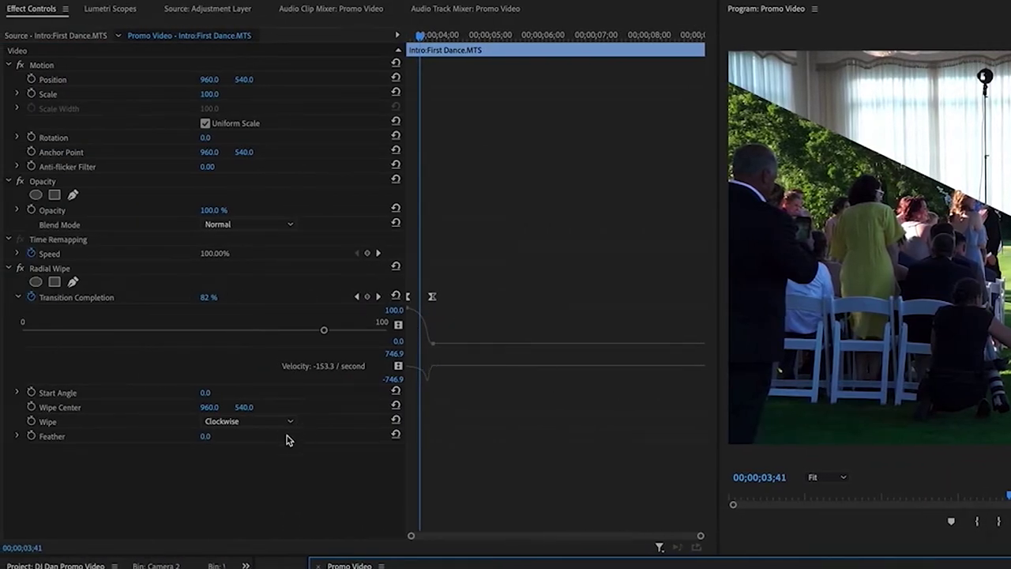
key("Right")
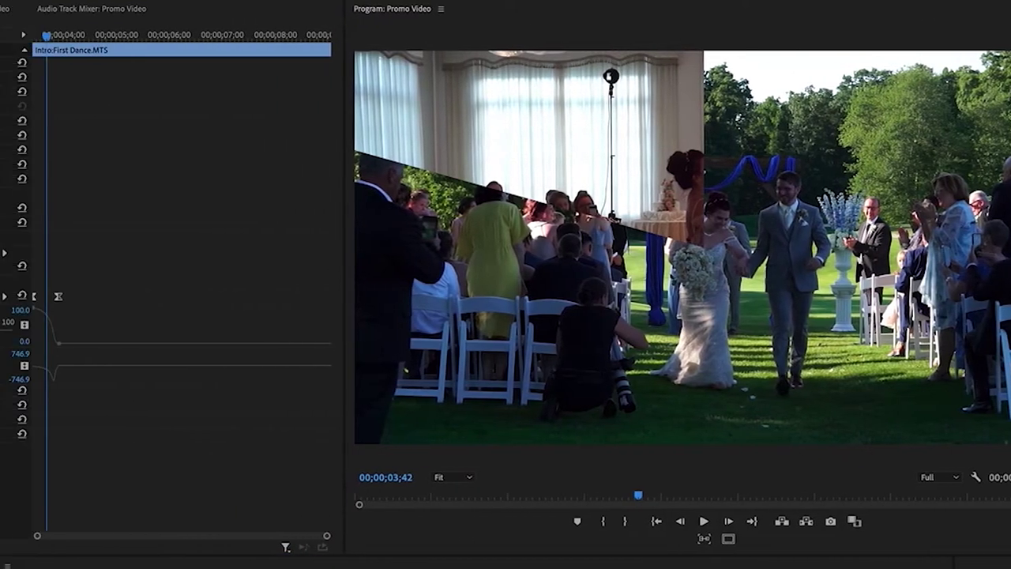
- Keep the wipe direction clockwise and set Radial Wipe Feather to 50, previewing the softened edge
left_click(247, 420)
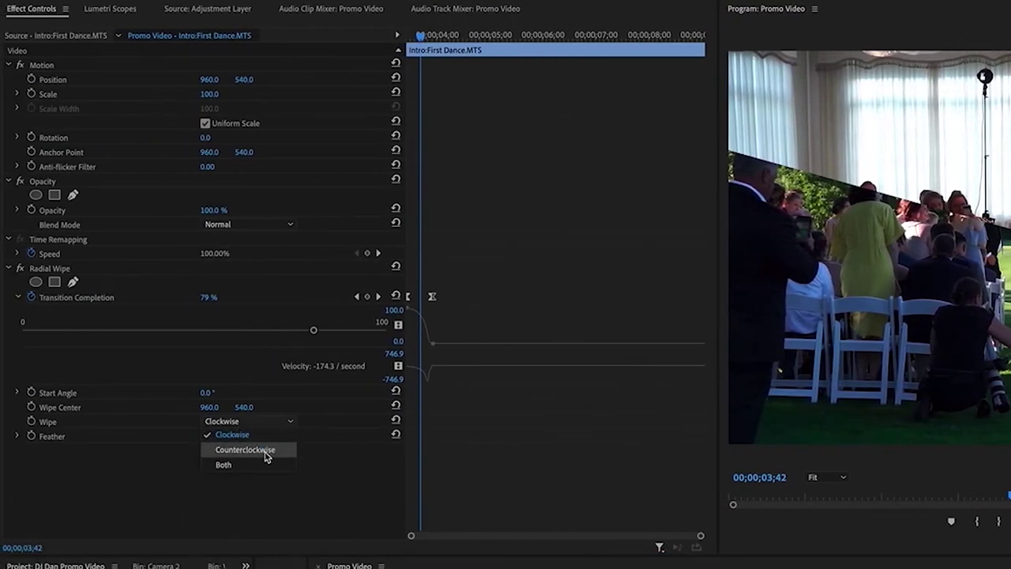
left_click(266, 450)
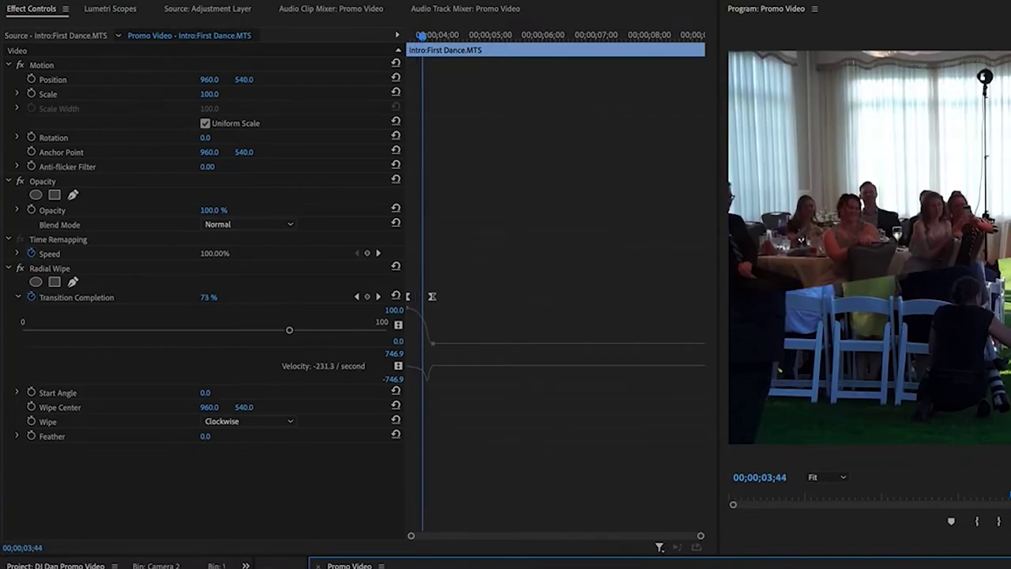
key("Left")
key("Left")
key("Left")
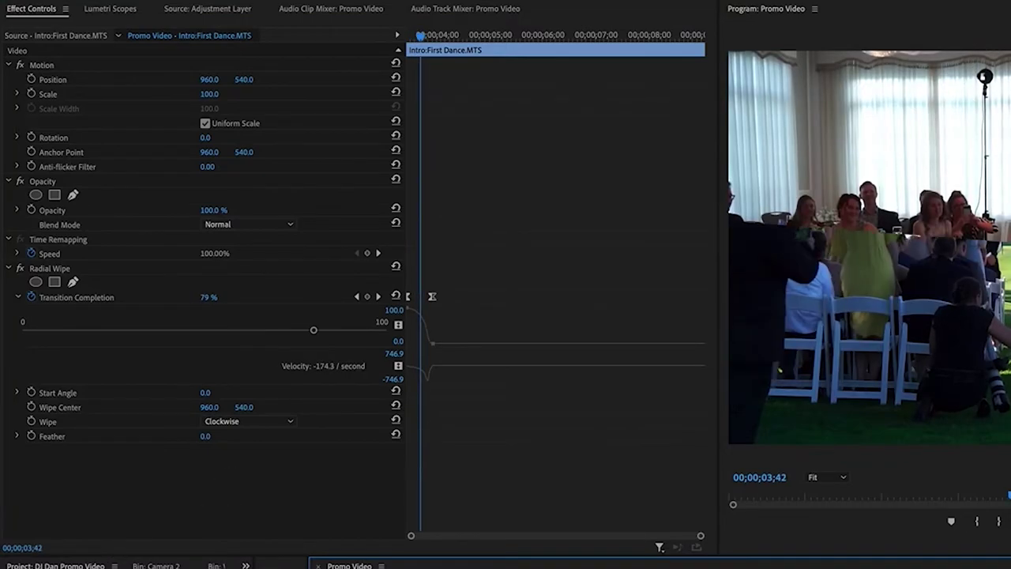
left_click_drag(206, 439, 240, 439)
left_click(218, 436)
type("5")
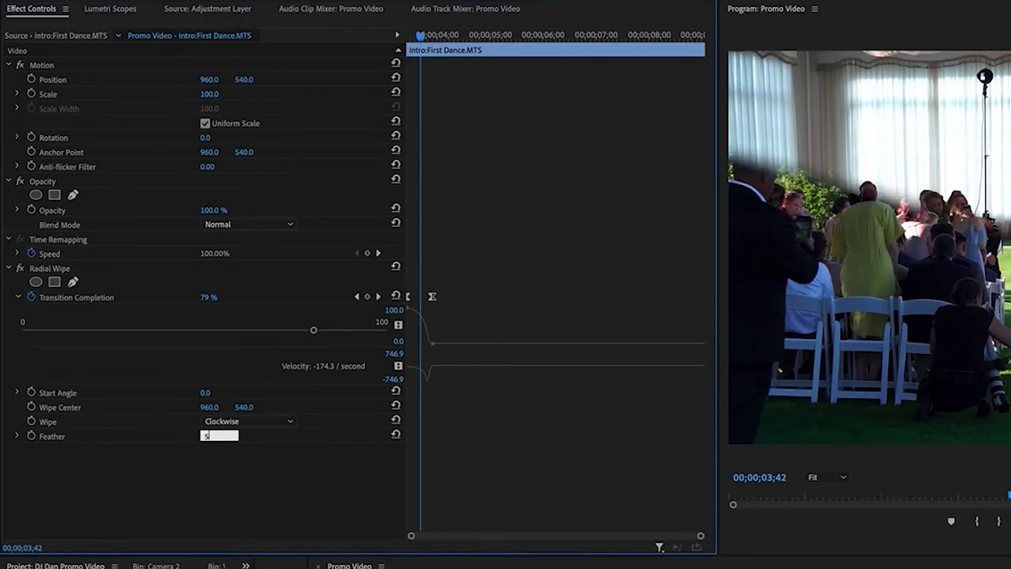
type("0")
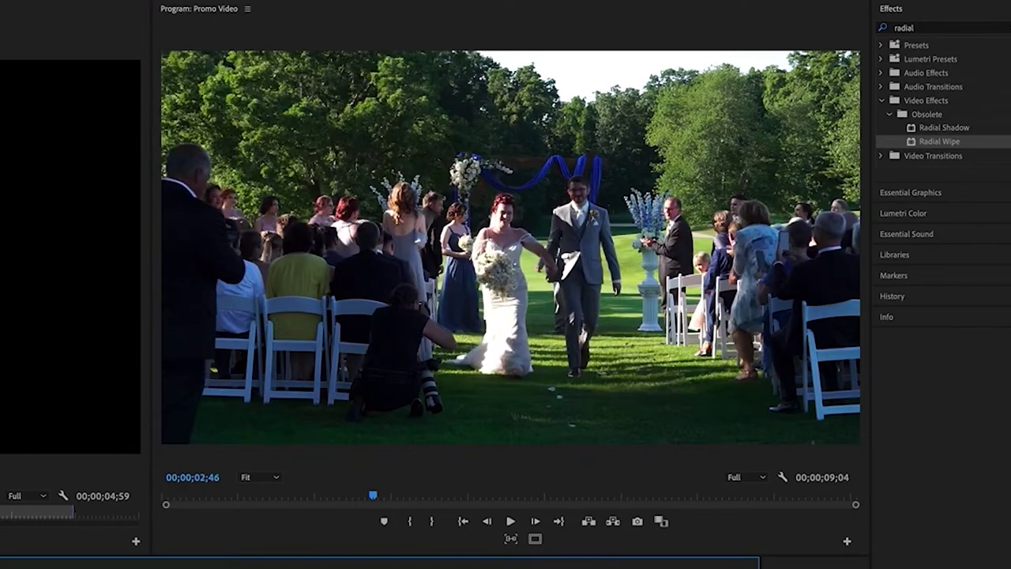
key("space")
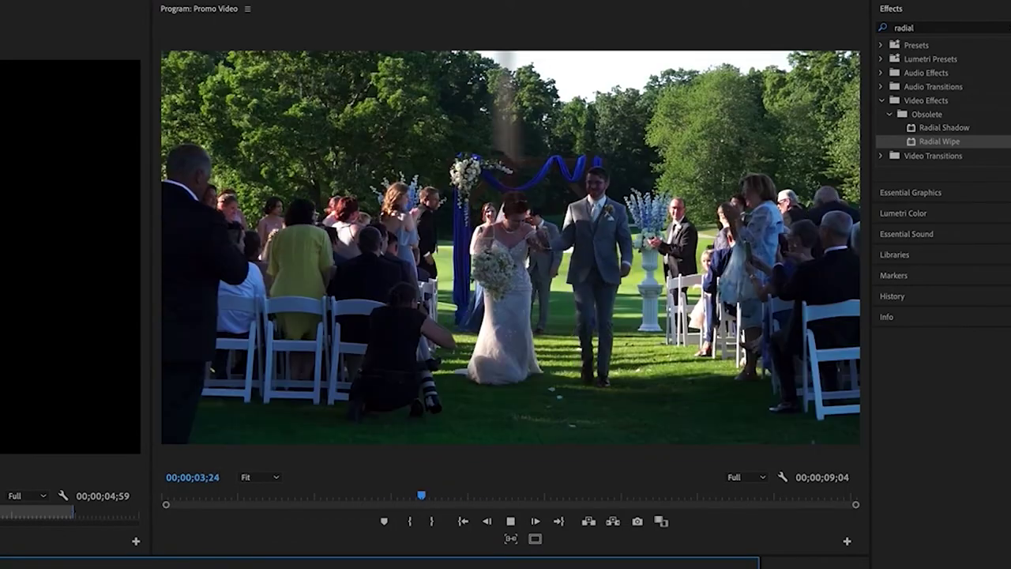
key("space")
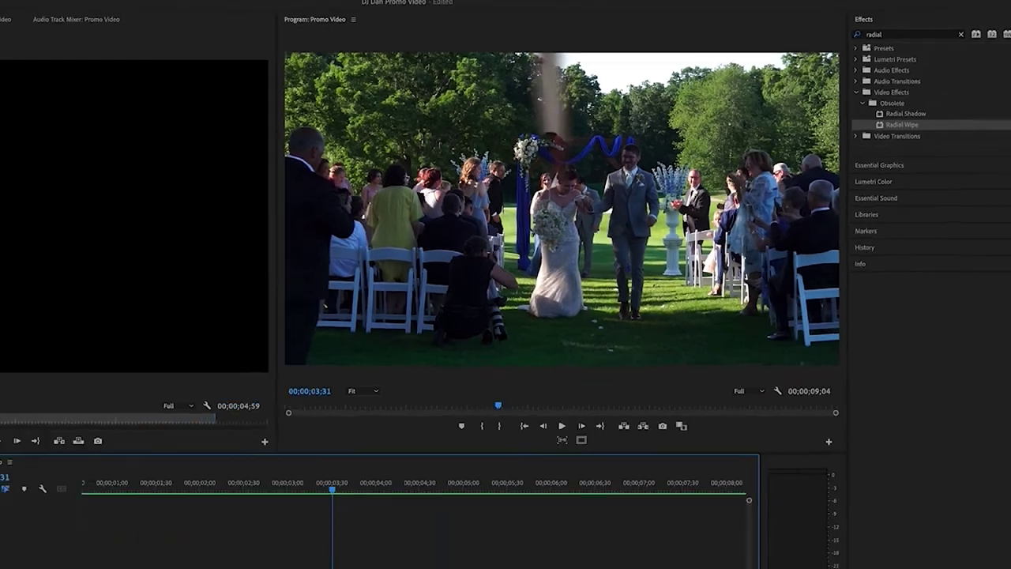
- Place the FOLEY_WHOOSH sound on A1 under the transition, trim its end, and play it back
left_click_drag(38, 514, 517, 471)
left_click_drag(713, 467, 488, 469)
left_click(427, 366)
key("space")
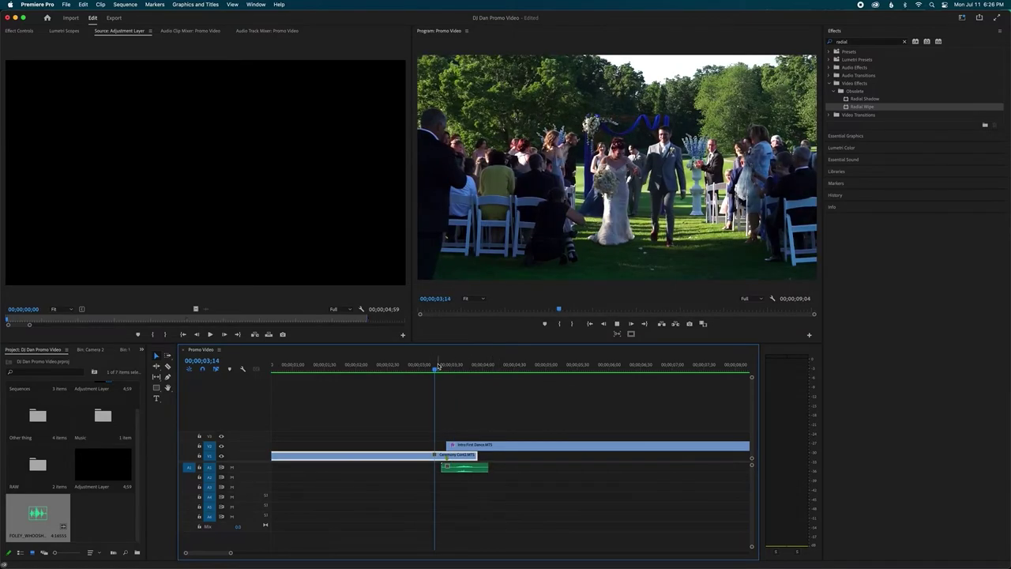
- Nudge the whoosh clip on A1 a few frames right to start with the First Dance clip, replaying to check
left_click(438, 365)
key("space")
left_click(476, 468)
left_click_drag(475, 469, 481, 468)
left_click(423, 366)
key("space")
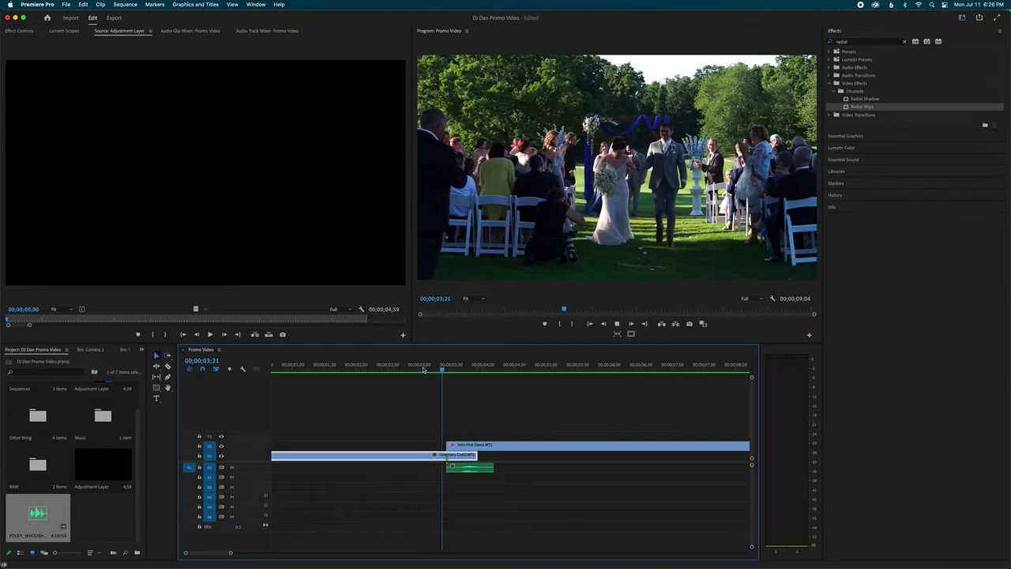
left_click(397, 366)
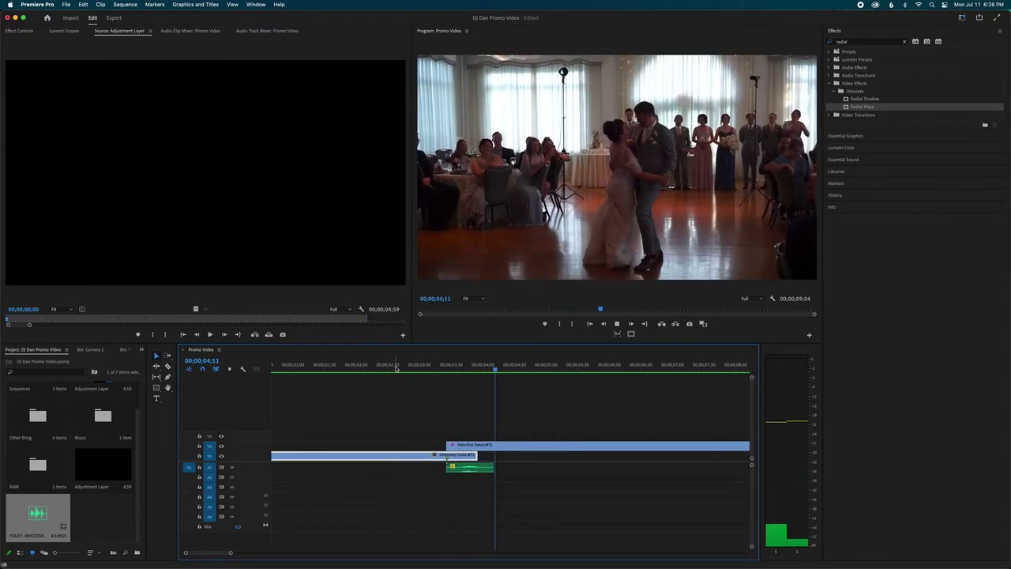
left_click(403, 366)
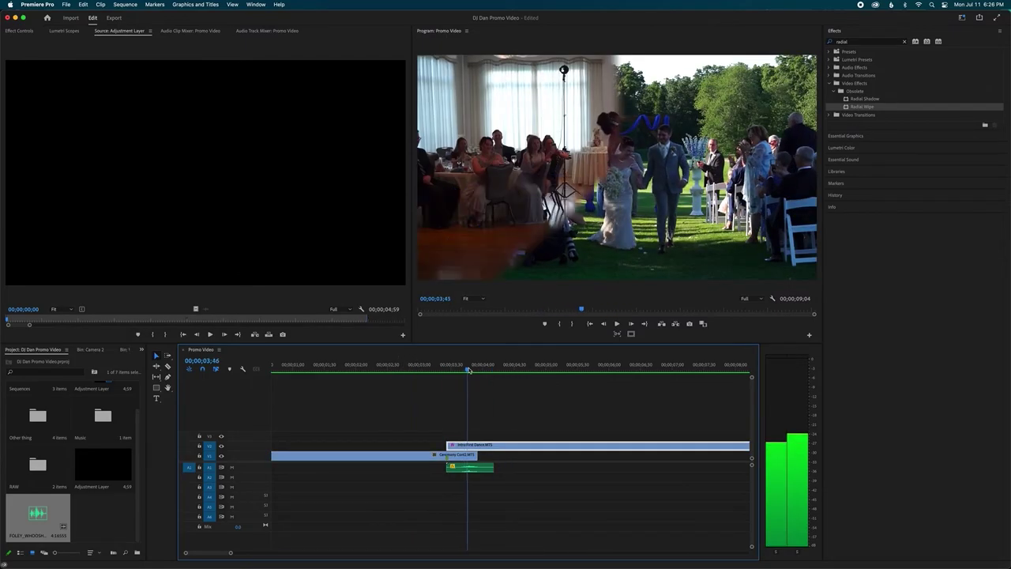
left_click(386, 366)
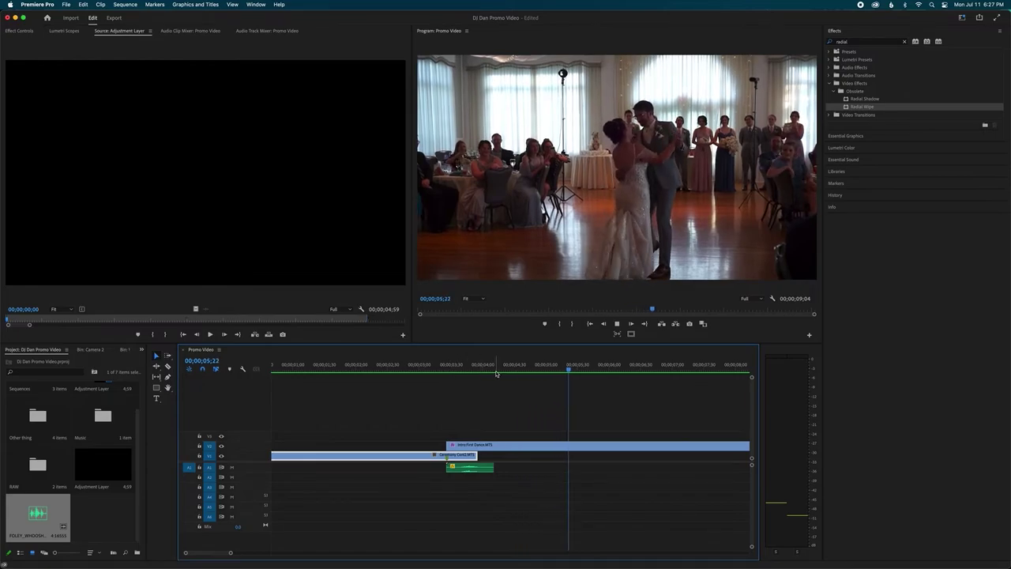
key("minus")
key("minus")
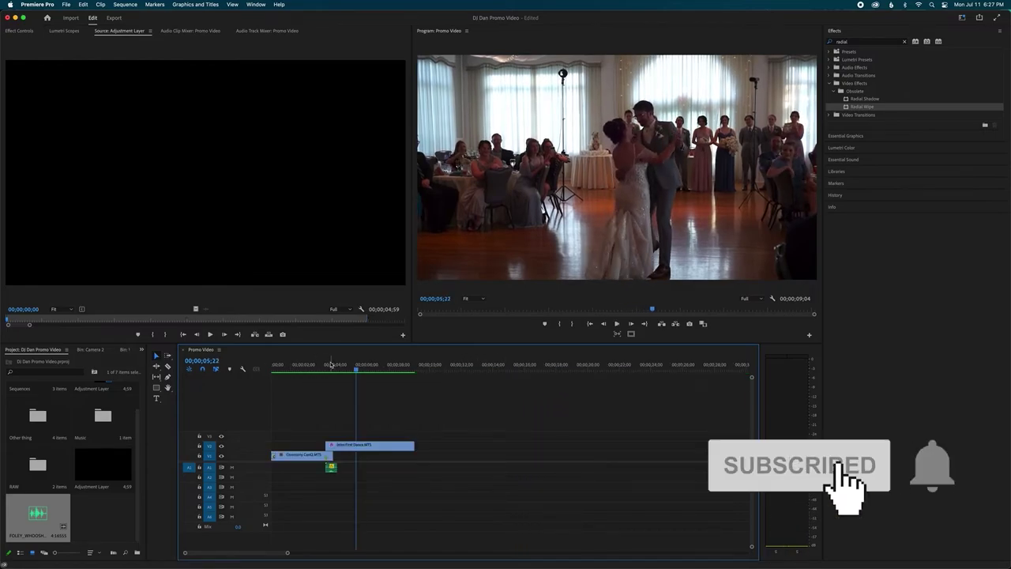